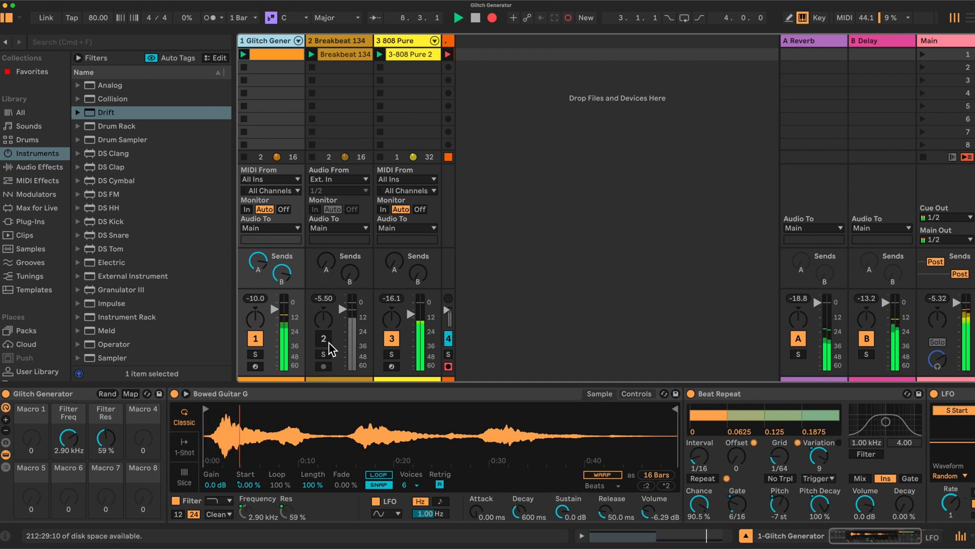
# Turn on the Breakbeat 134 track to hear it with the glitch part, and mute it again.
pyautogui.click(329, 344)
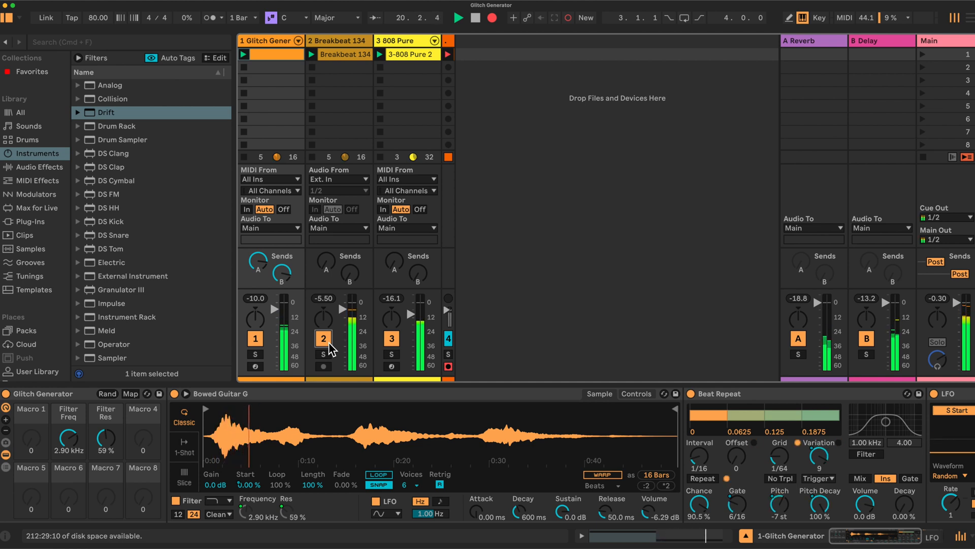
pyautogui.click(328, 344)
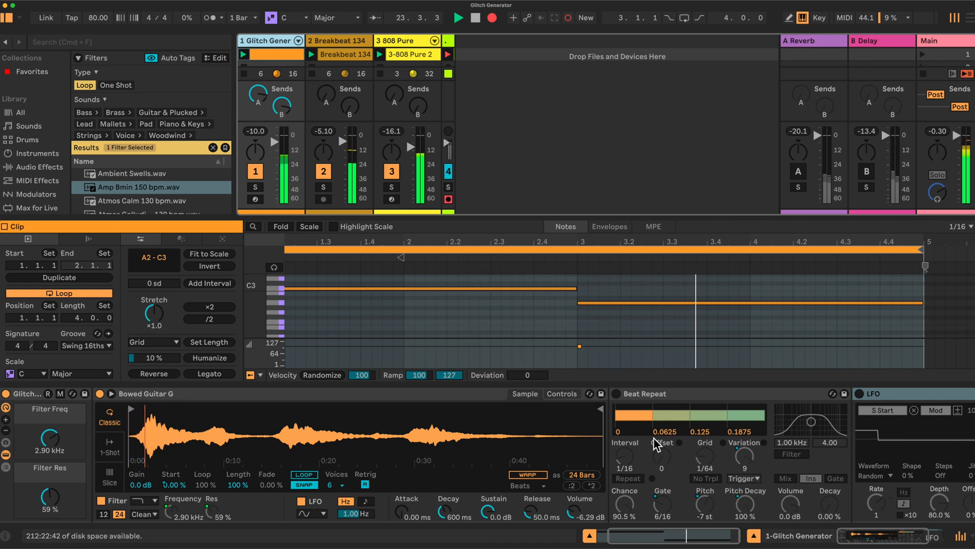
# Enable the Beat Repeat and LFO devices on the Glitch Generator track, hiding the clip view in between.
pyautogui.click(616, 393)
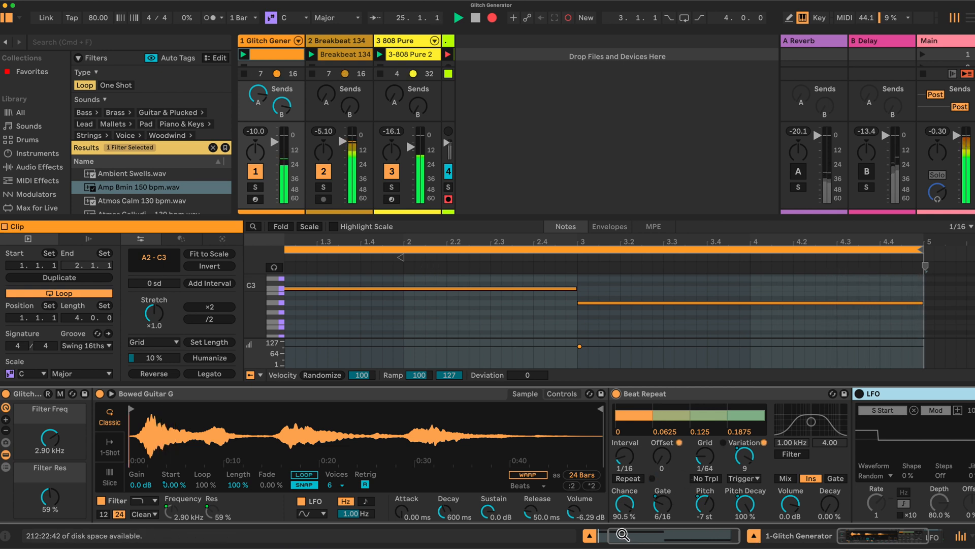
pyautogui.click(590, 536)
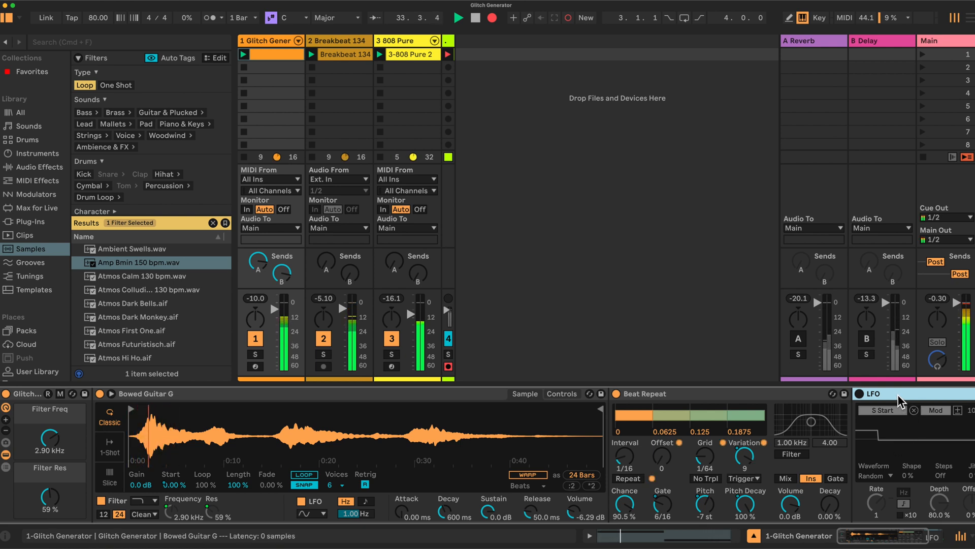
pyautogui.hscroll(3, 897, 394)
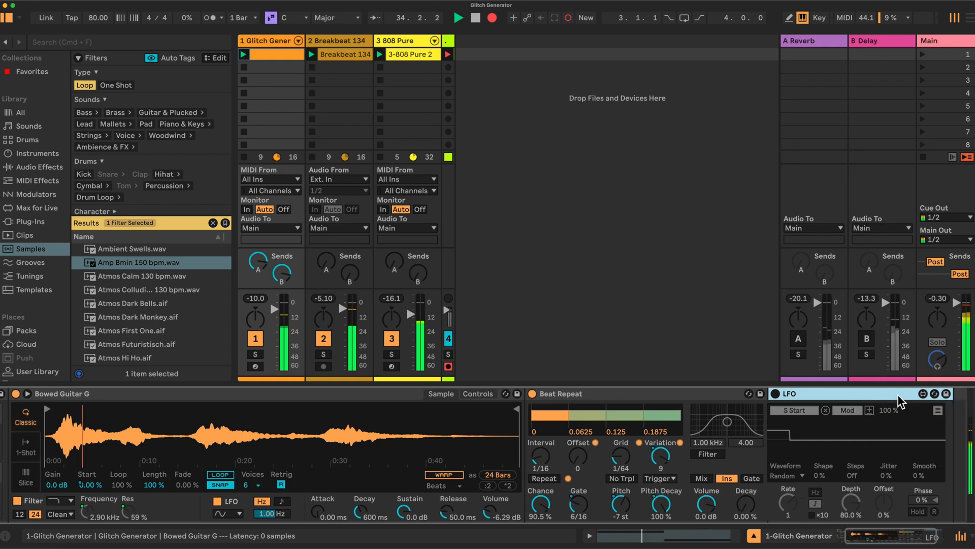
pyautogui.click(769, 394)
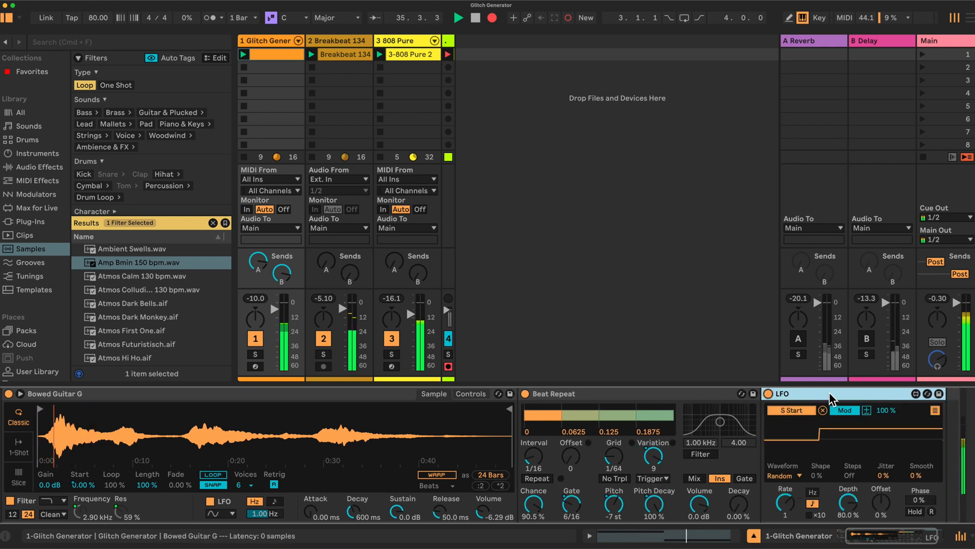
# Examine the parameters mapped to the LFO alongside the Simpler and Beat Repeat controls, and return the LFO to its waveform view.
pyautogui.click(936, 410)
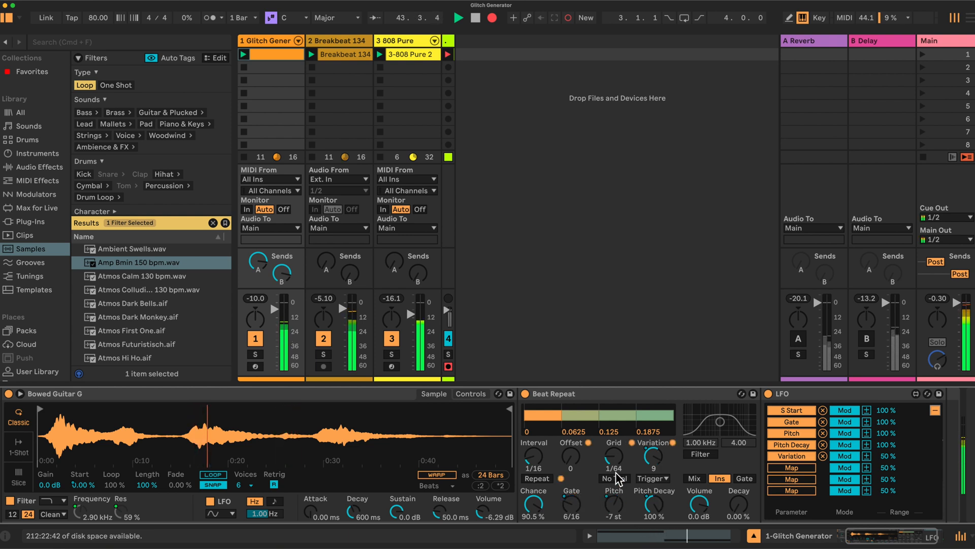
pyautogui.hscroll(-3, 619, 478)
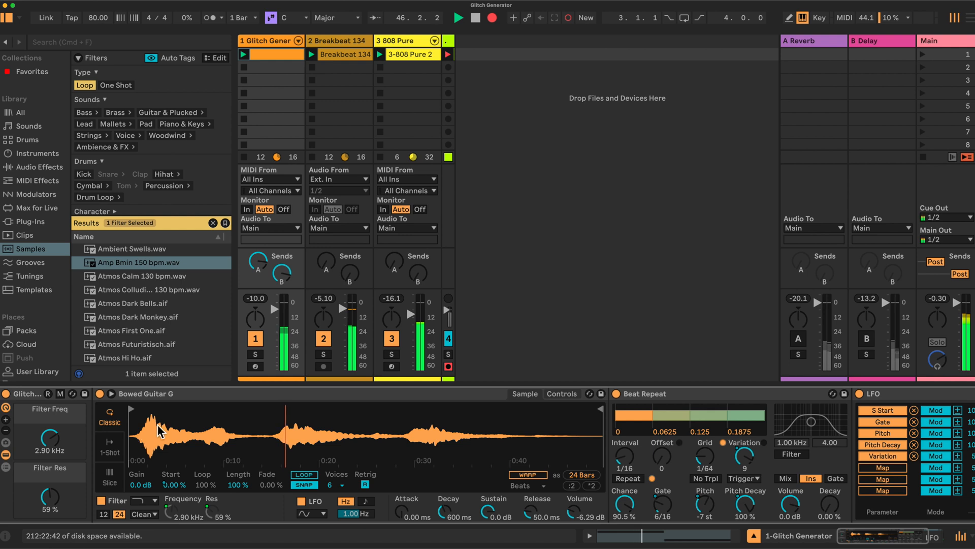
pyautogui.hscroll(2, 674, 445)
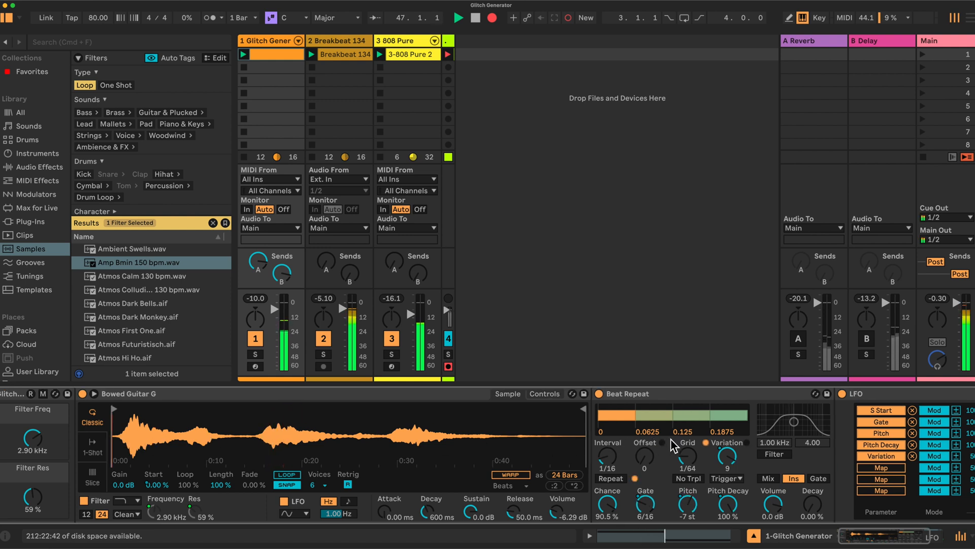
pyautogui.hscroll(5, 674, 445)
pyautogui.click(874, 410)
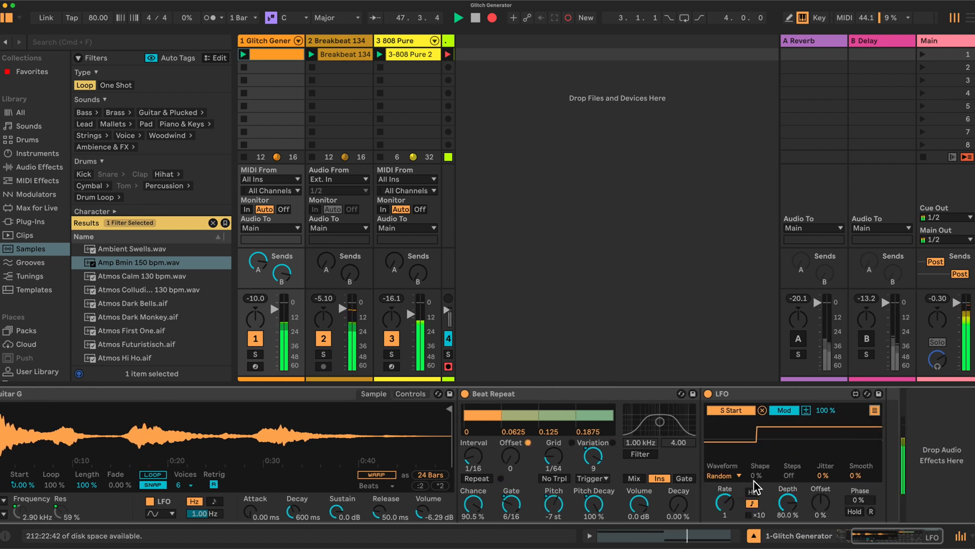
pyautogui.hscroll(-1, 716, 473)
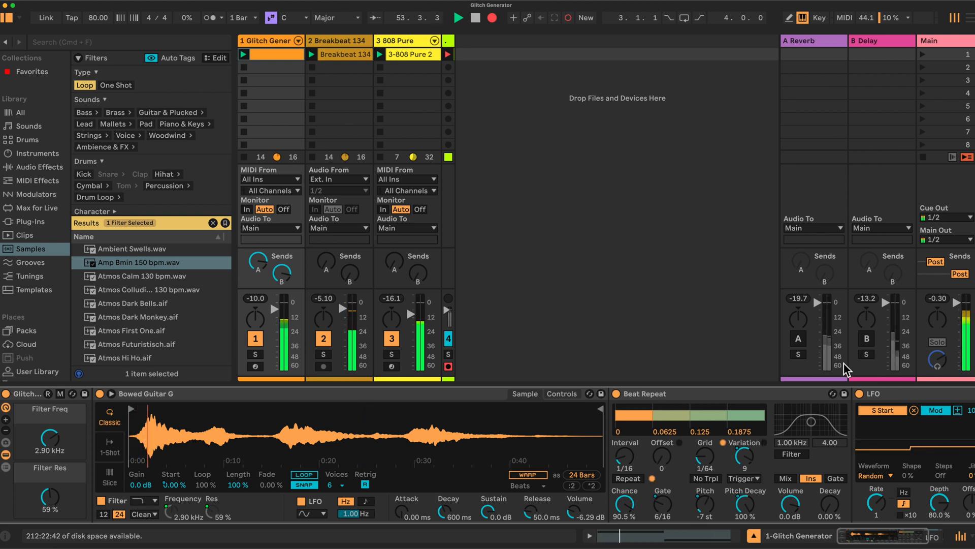
# Activate the Reverb and Delay return tracks and set the rack's Filter Freq macro to 2.36 kHz.
pyautogui.click(808, 347)
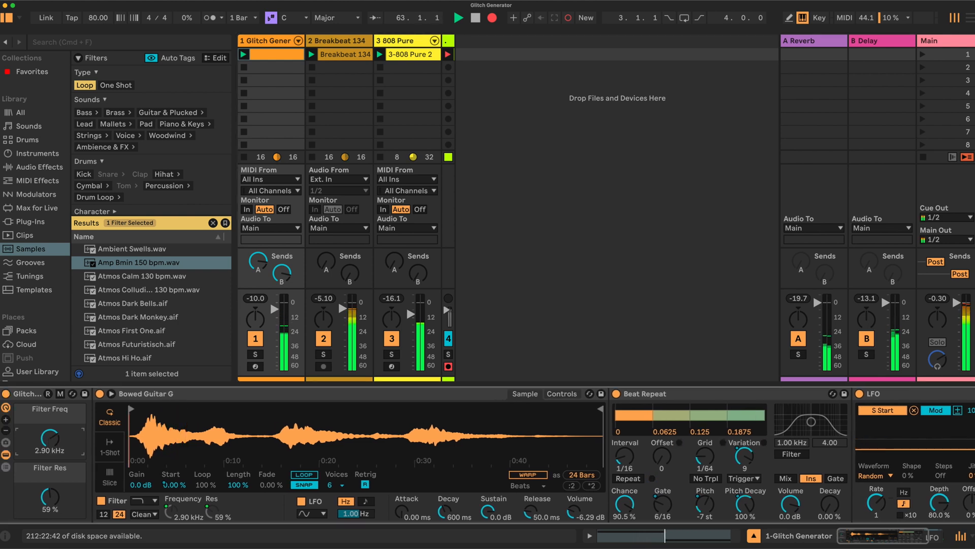
pyautogui.moveTo(50, 439); pyautogui.dragTo(49, 434)
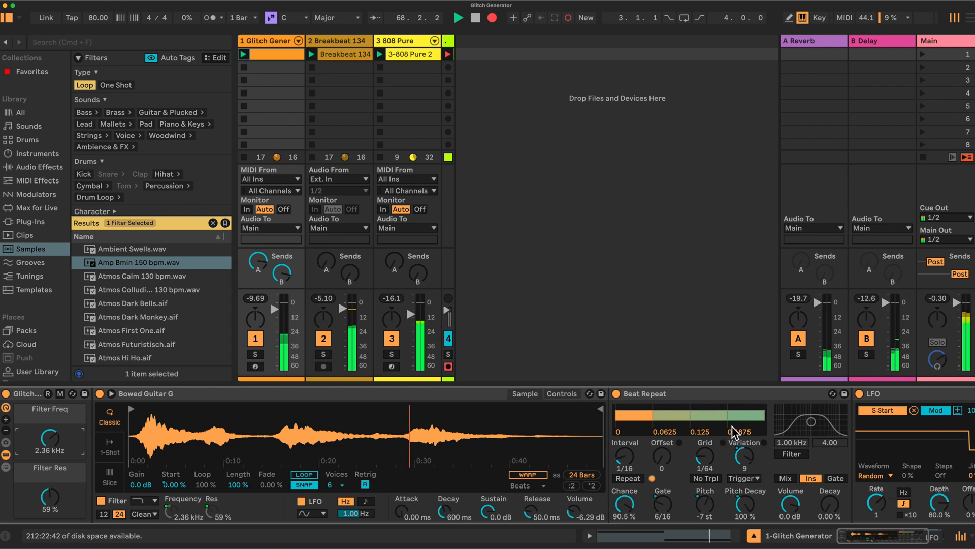
# Mute the Breakbeat 134 track.
pyautogui.click(323, 339)
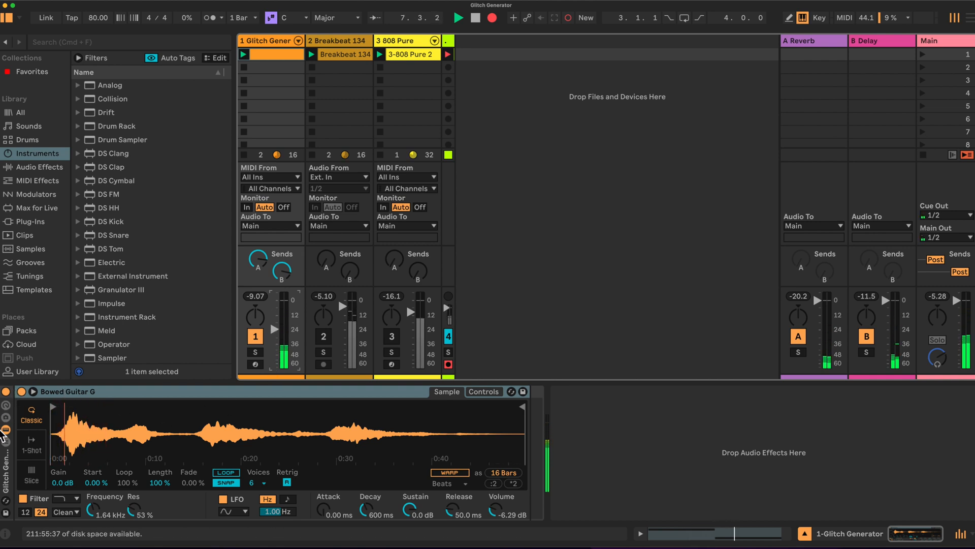
# Show the Glitch Generator rack's macro controls with only two macros, and mute the Glitch Generator track.
pyautogui.click(6, 406)
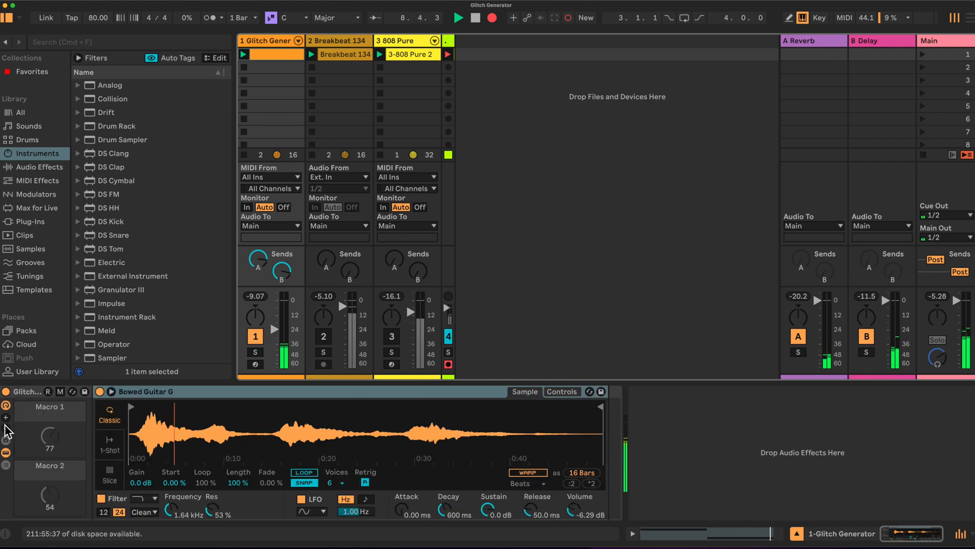
pyautogui.click(6, 419)
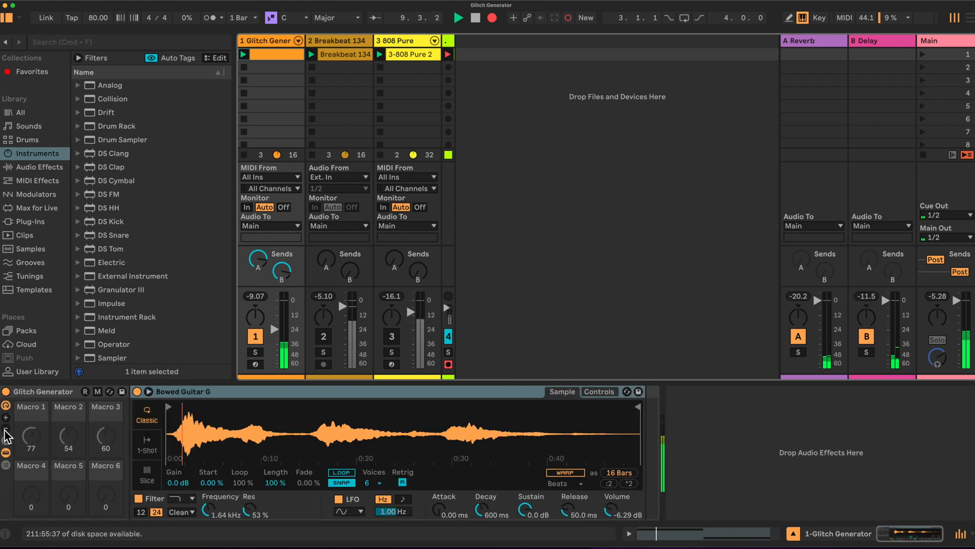
pyautogui.click(5, 429)
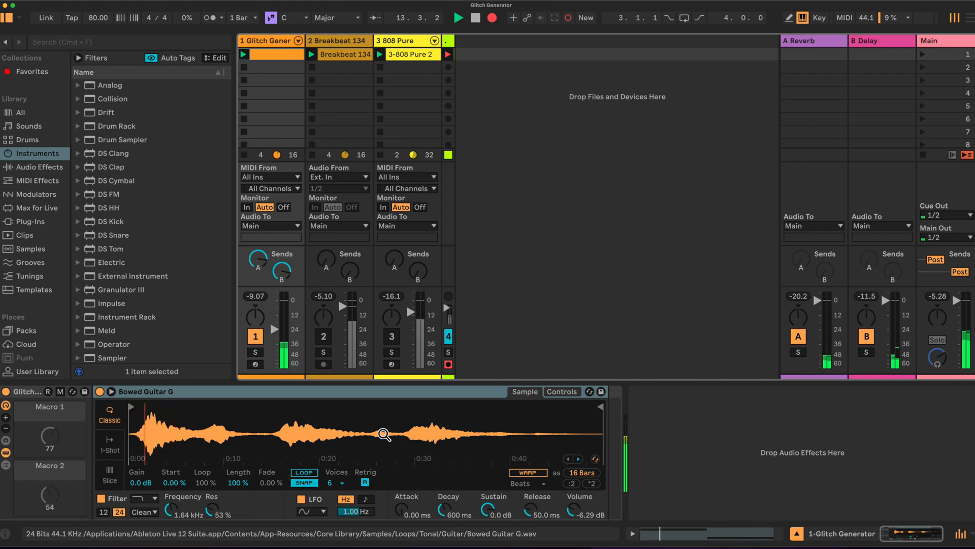
pyautogui.click(260, 340)
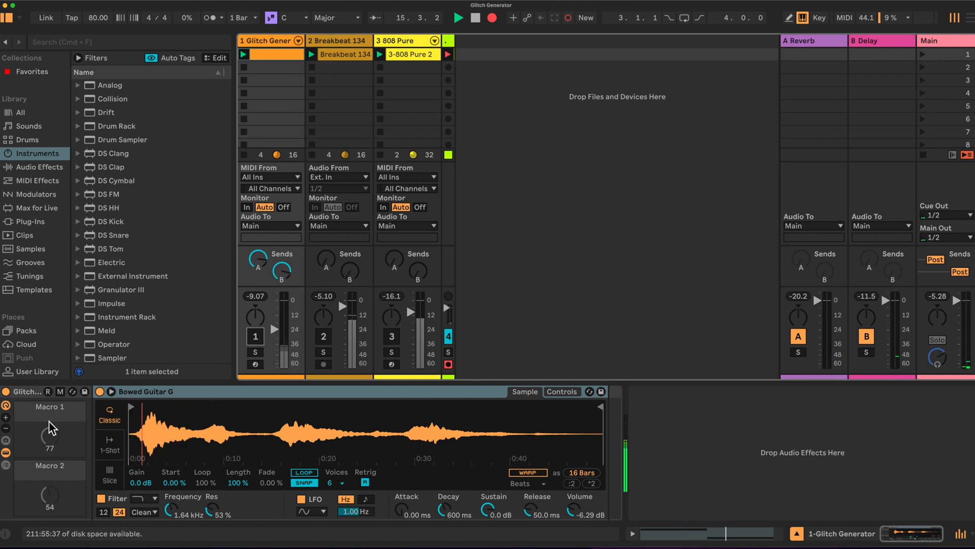
# Browse the instruments for Instrument Rack, and add an LFO from the audio effects after the Bowed Guitar G Simpler.
pyautogui.click(33, 154)
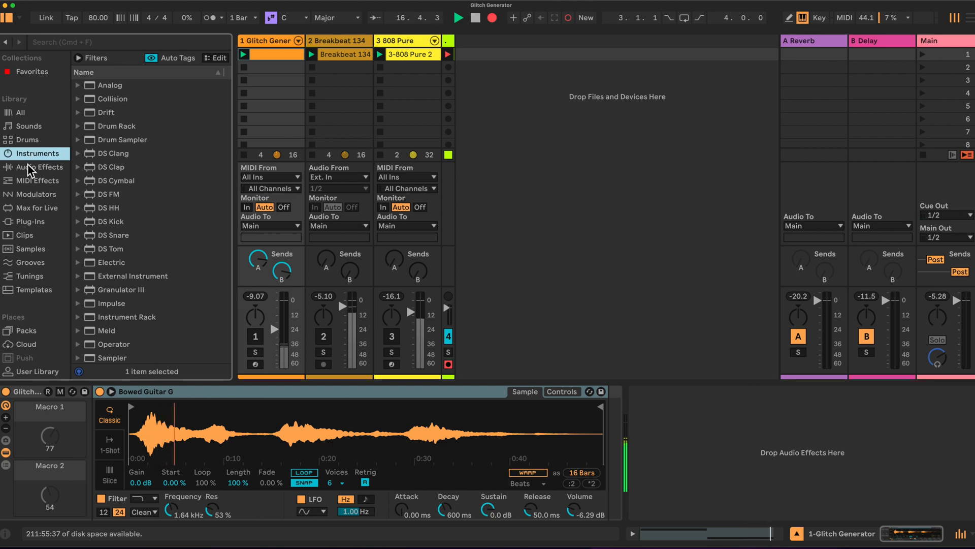
pyautogui.scroll(-2, 135, 187)
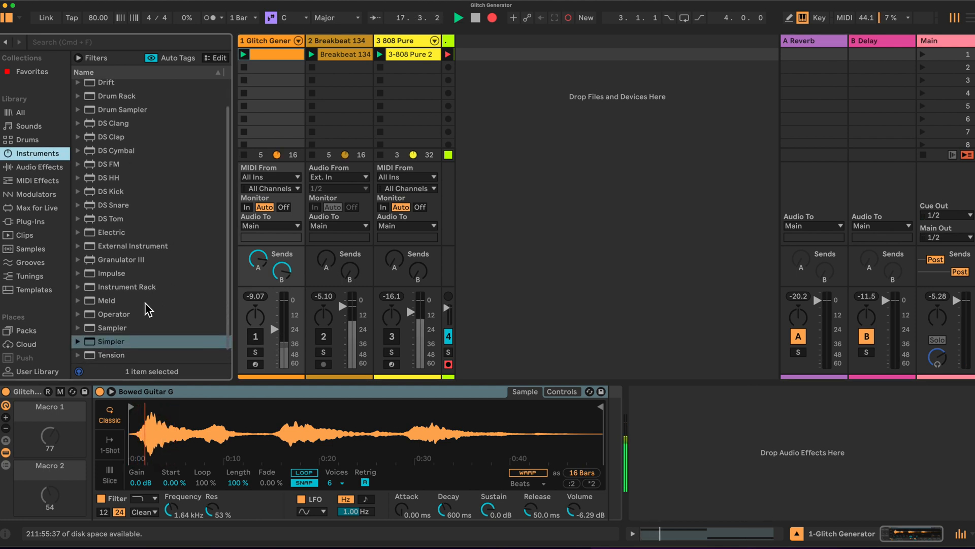
pyautogui.click(134, 287)
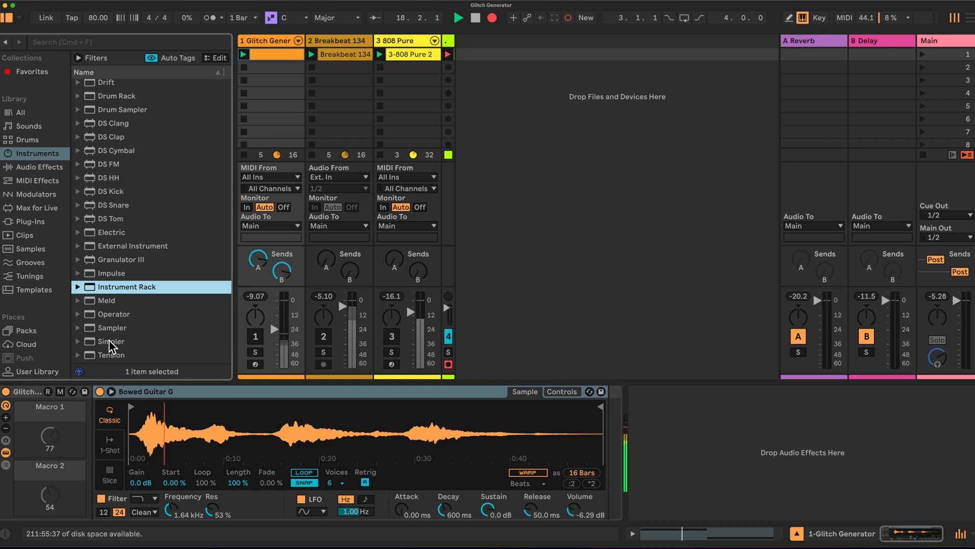
pyautogui.click(41, 168)
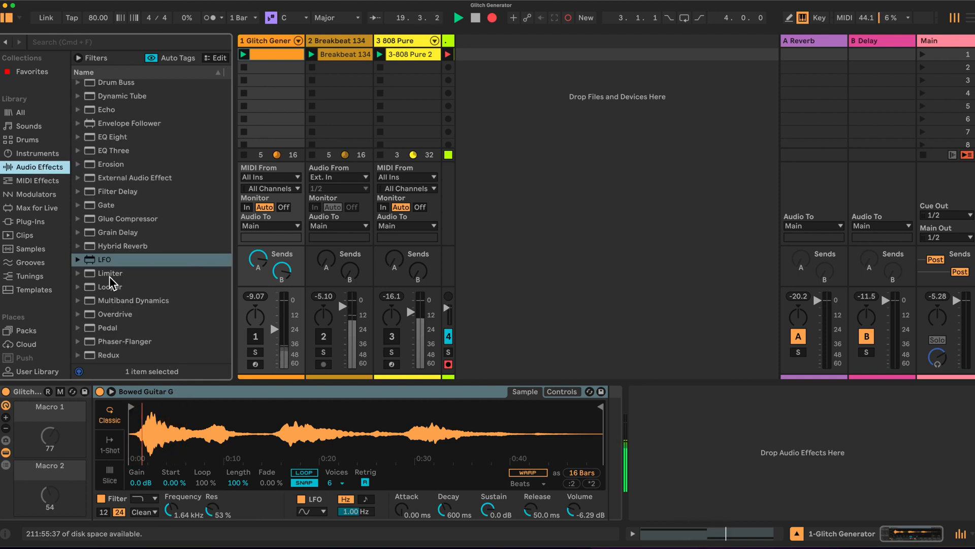
pyautogui.moveTo(105, 260); pyautogui.dragTo(615, 441)
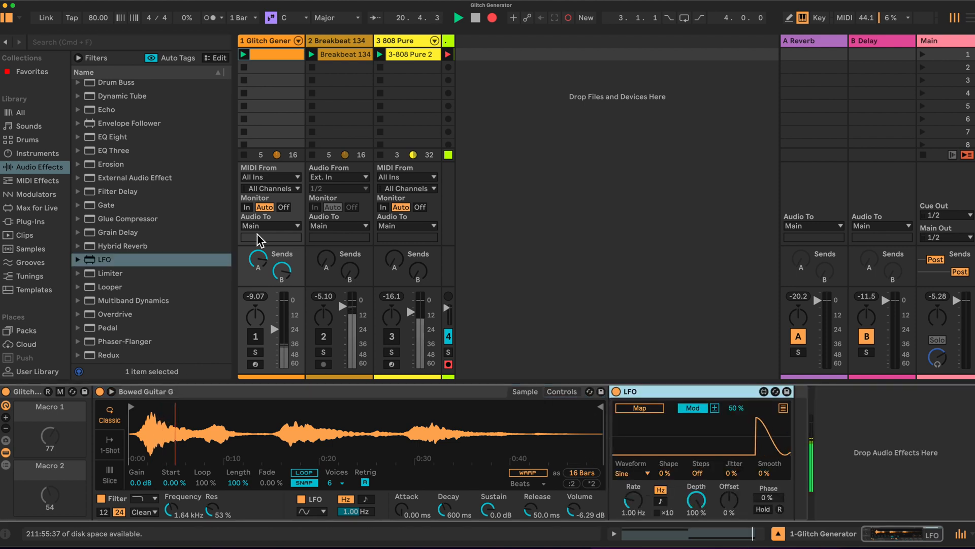
# Insert Beat Repeat from the audio effects between the Simpler and the LFO.
pyautogui.scroll(5, 145, 136)
pyautogui.scroll(3, 142, 137)
pyautogui.moveTo(124, 127); pyautogui.dragTo(603, 412)
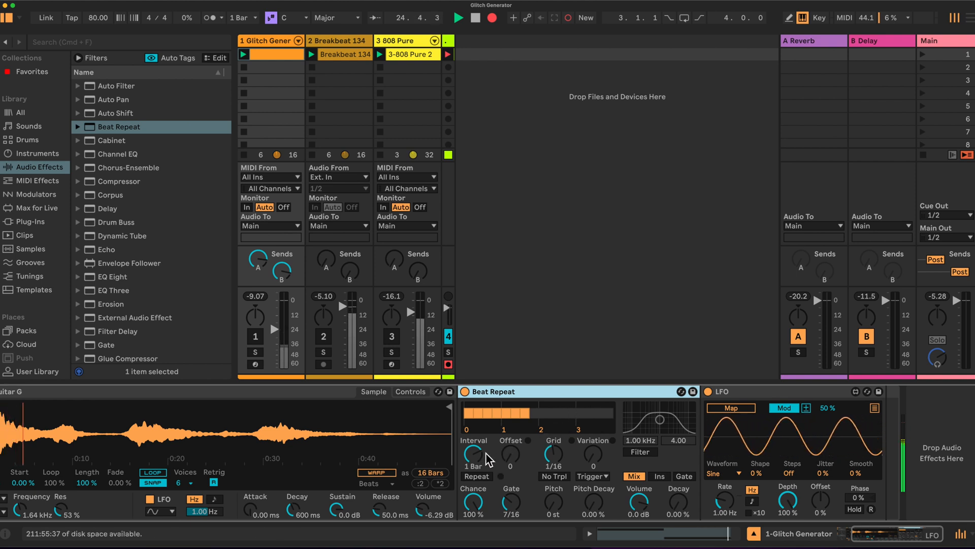
# Set Beat Repeat to a 1/16 interval, 1/64 grid, 88.9 % chance and Ins output mode.
pyautogui.moveTo(486, 457); pyautogui.dragTo(487, 485)
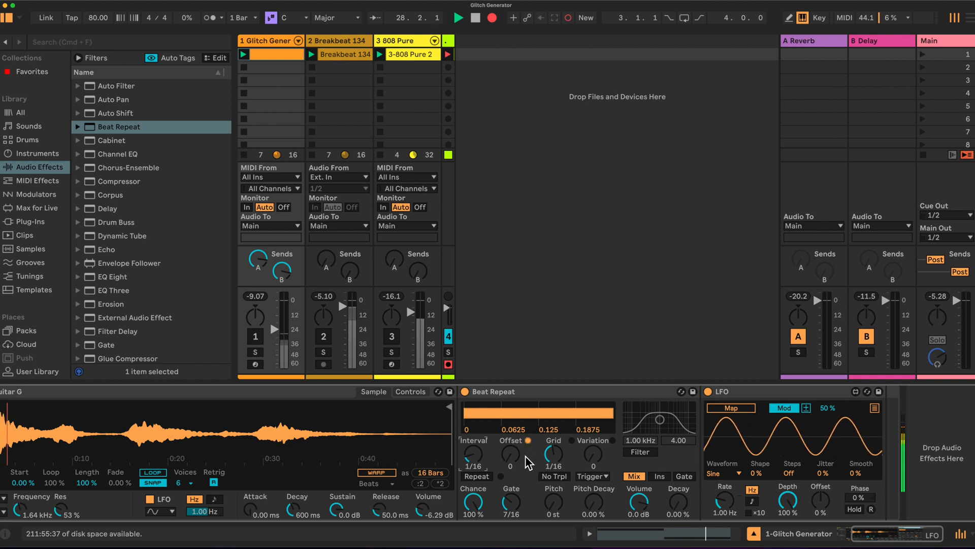
pyautogui.moveTo(559, 454); pyautogui.dragTo(559, 472)
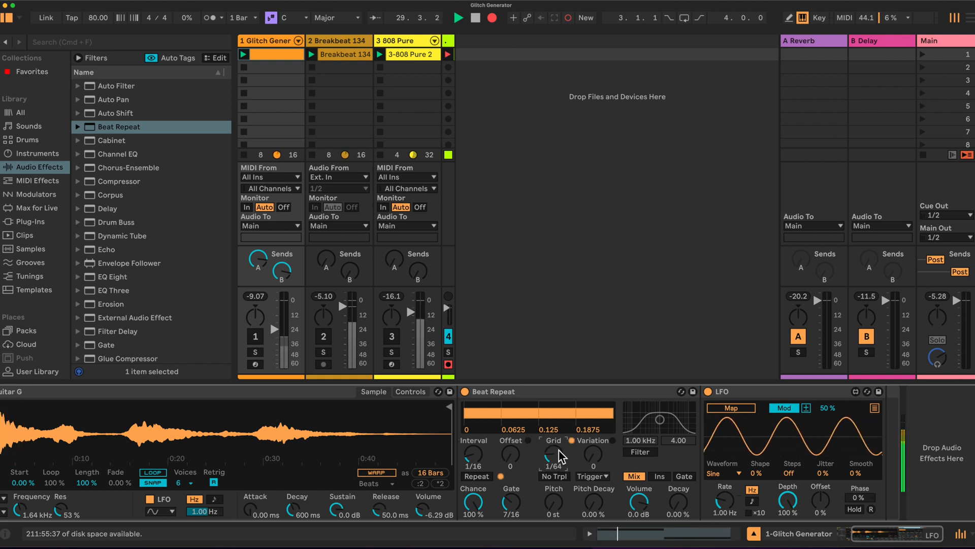
pyautogui.click(660, 477)
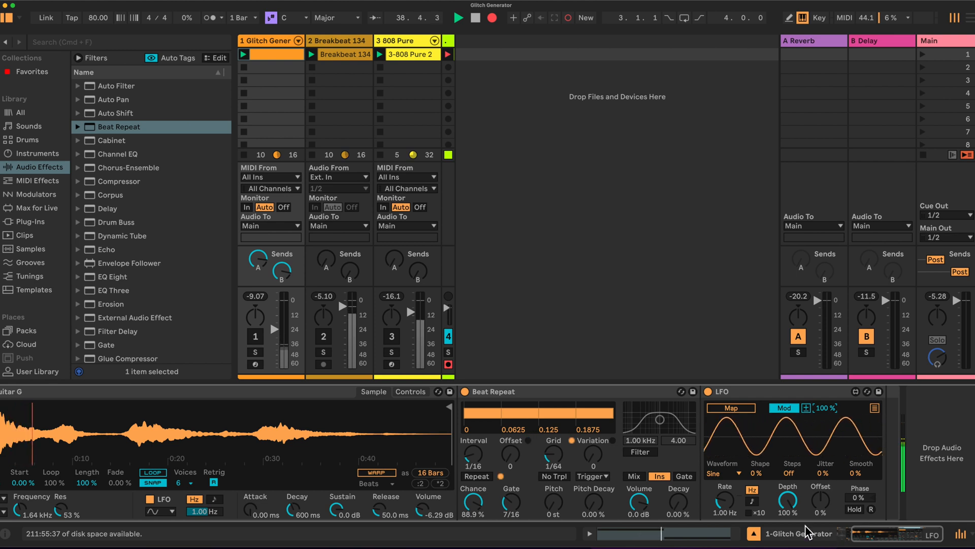
# Configure the LFO with a tempo-synced rate, 80 % depth and the Random waveform.
pyautogui.click(753, 502)
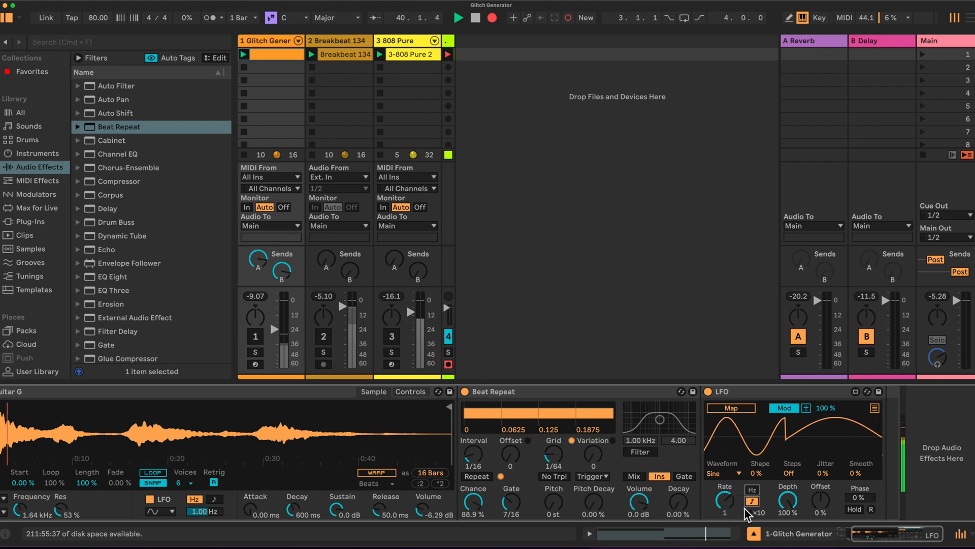
pyautogui.click(789, 501)
pyautogui.write('80.')
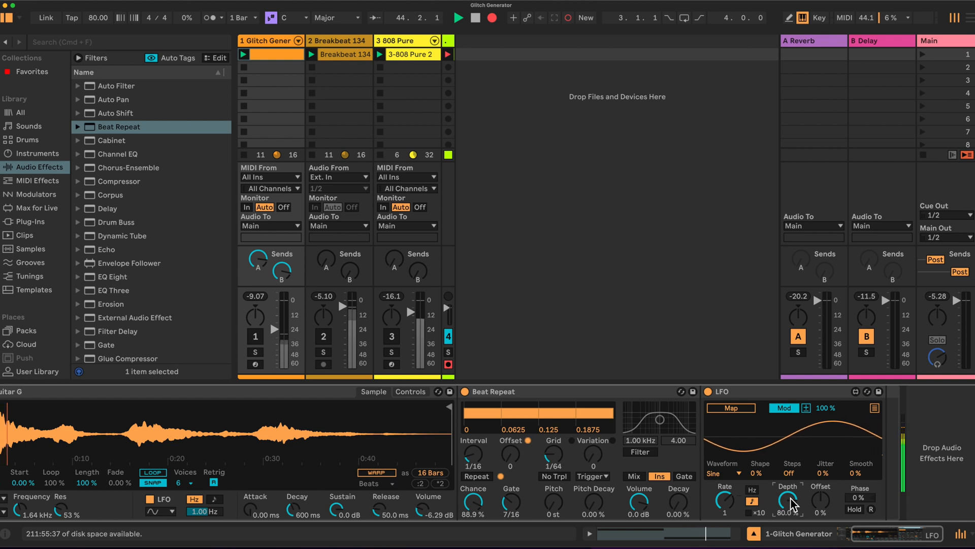
pyautogui.click(738, 473)
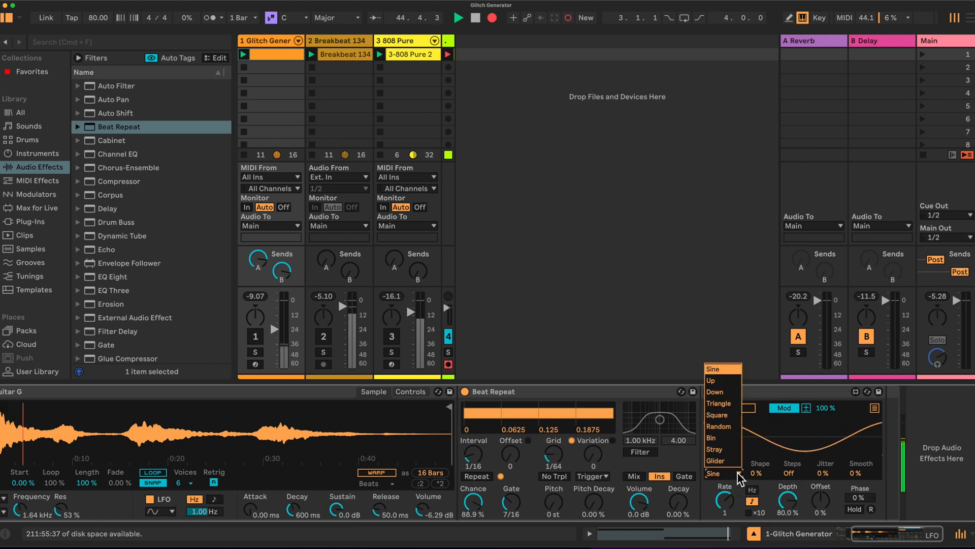
pyautogui.click(717, 426)
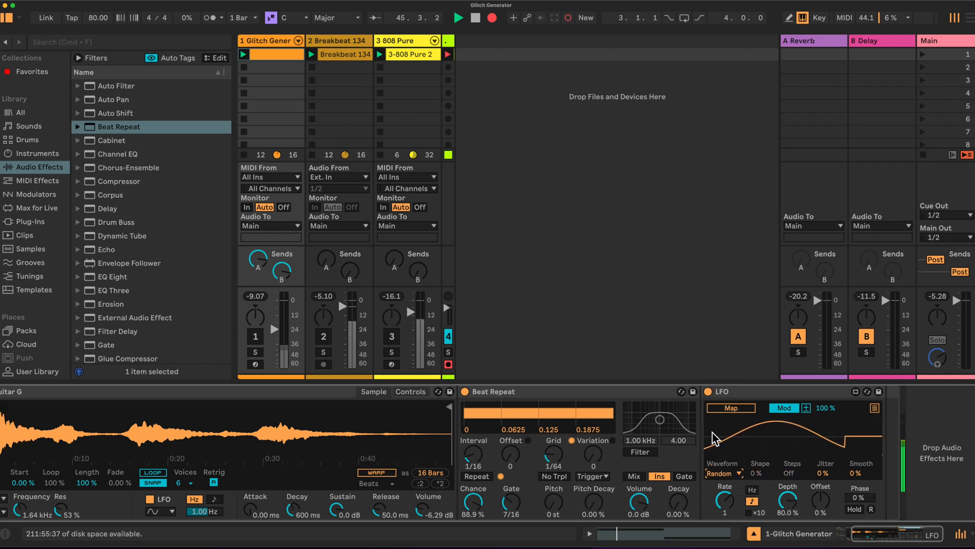
# Expand the LFO's mapping list and set the range of the first five slots to 100 %.
pyautogui.hscroll(-3, 803, 456)
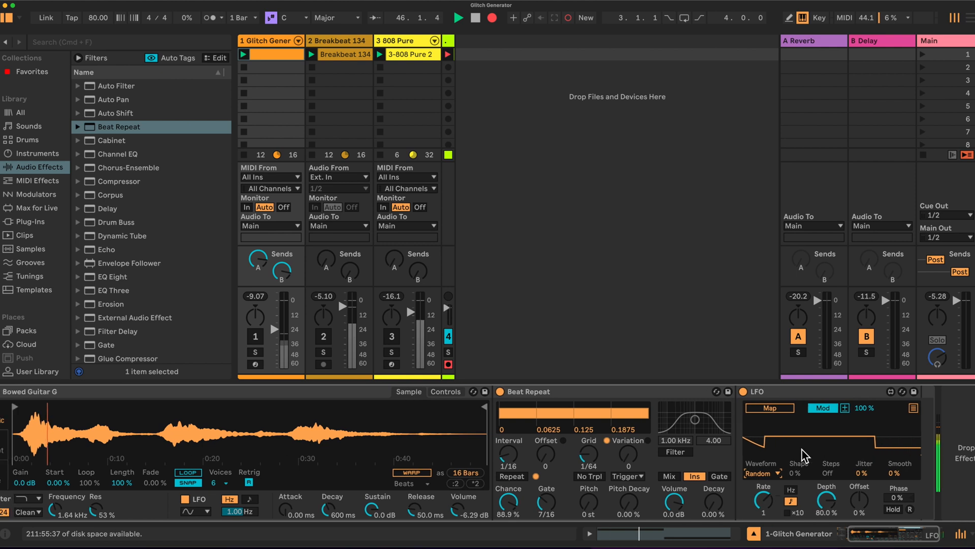
pyautogui.hscroll(-2, 803, 456)
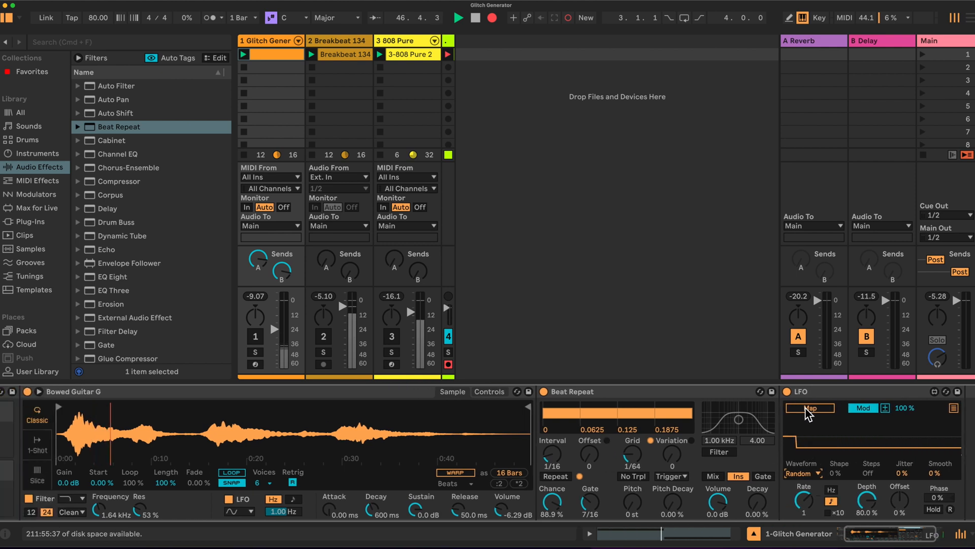
pyautogui.click(955, 408)
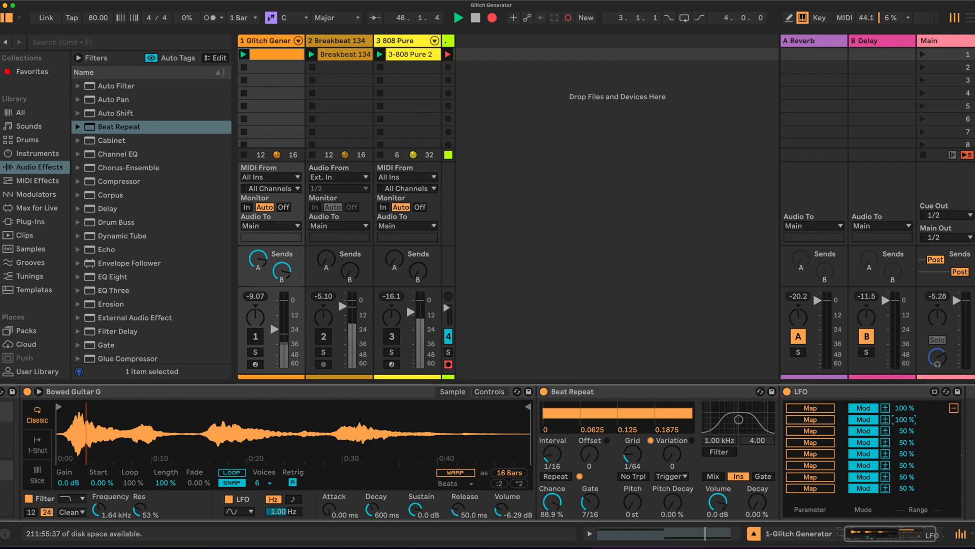
pyautogui.moveTo(905, 442); pyautogui.dragTo(905, 414)
pyautogui.moveTo(904, 456)
pyautogui.mouseDown()
pyautogui.moveTo(905, 432)
pyautogui.moveTo(895, 457)
pyautogui.mouseUp()
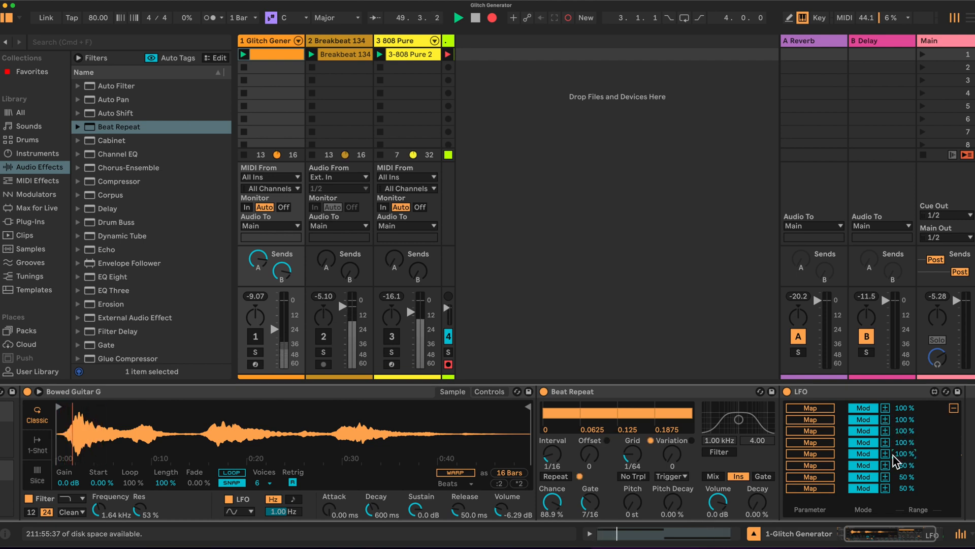
# Map the LFO's first slot to the Simpler's sample start, and unmute the Glitch Generator track with its volume raised slightly.
pyautogui.click(811, 408)
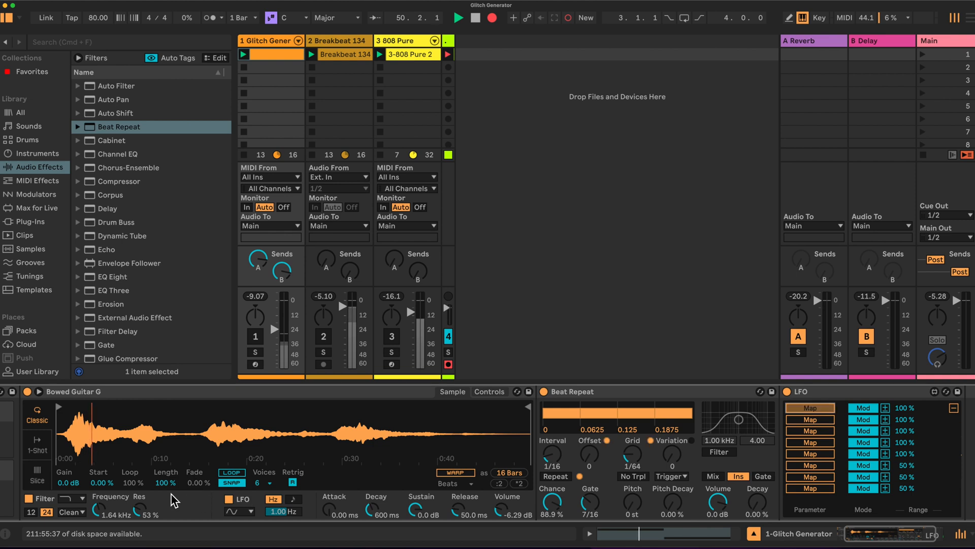
pyautogui.hscroll(-1, 112, 496)
pyautogui.hscroll(-1, 115, 489)
pyautogui.click(137, 483)
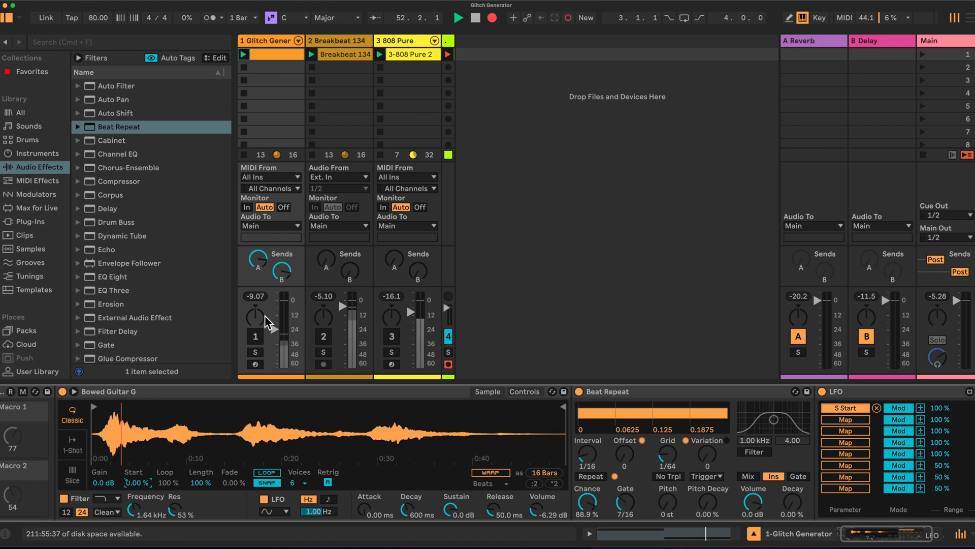
pyautogui.click(258, 335)
pyautogui.moveTo(275, 330); pyautogui.dragTo(275, 320)
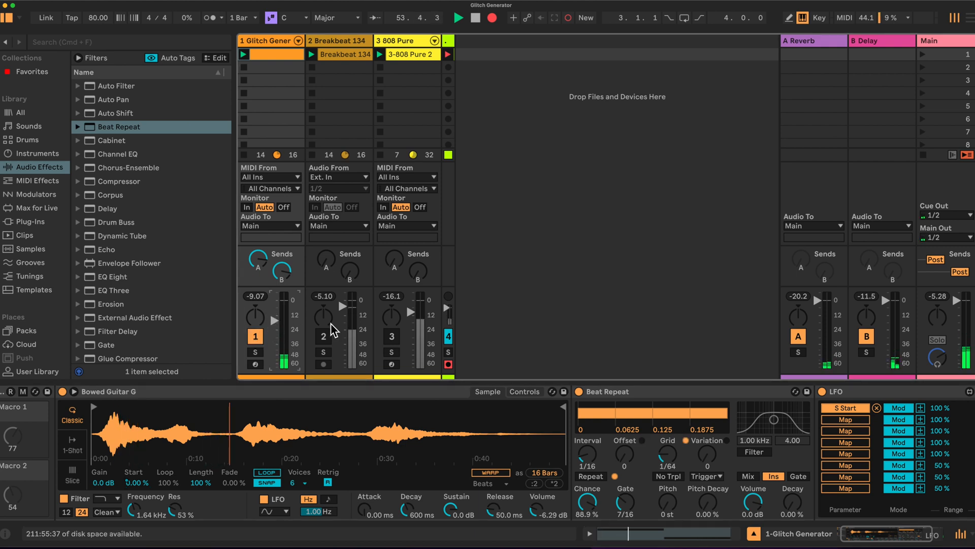
# Map the LFO's second and third slots to Beat Repeat's Gate and Pitch, and lower the Glitch Generator track volume slightly.
pyautogui.click(845, 419)
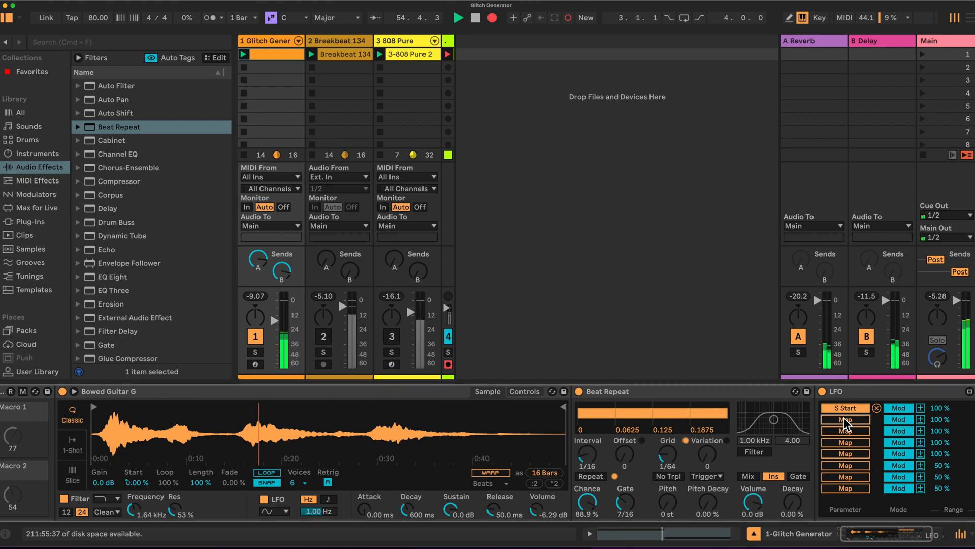
pyautogui.click(632, 499)
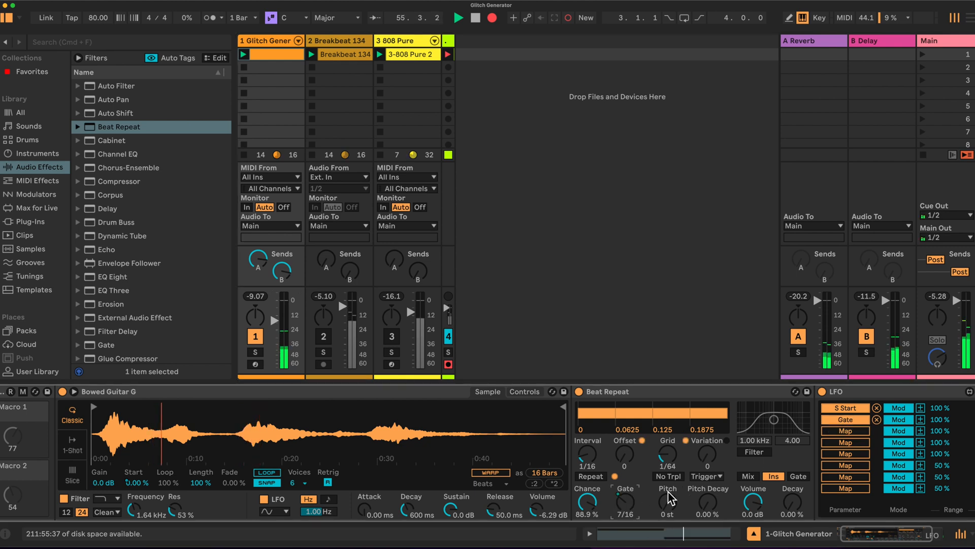
pyautogui.click(839, 429)
pyautogui.click(668, 502)
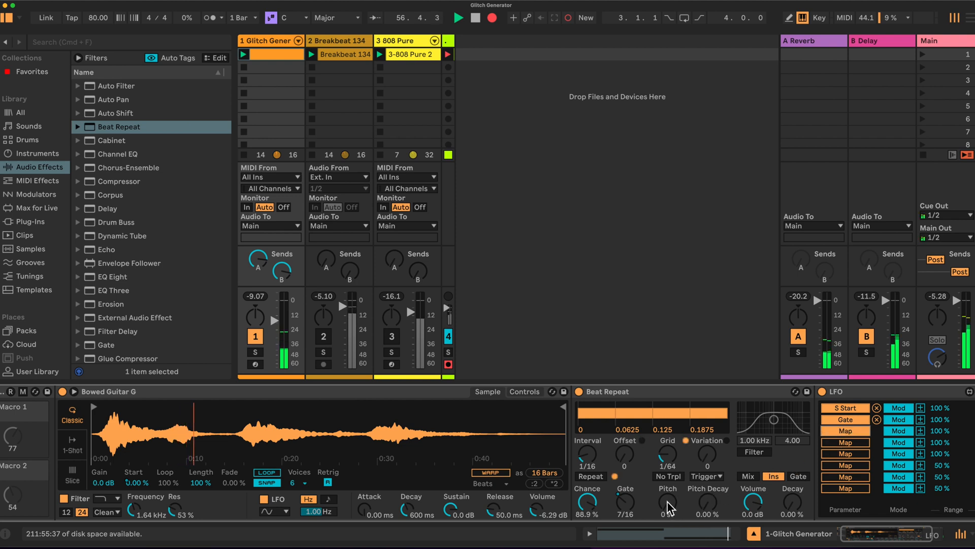
pyautogui.moveTo(275, 321); pyautogui.dragTo(274, 324)
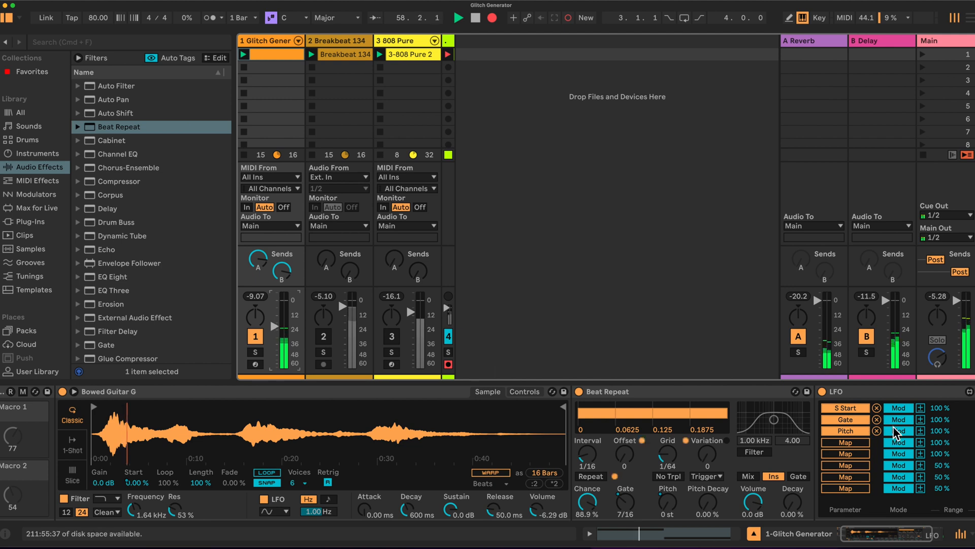
# Map the LFO's fourth and fifth slots to Beat Repeat's Pitch Decay and Variation.
pyautogui.click(846, 442)
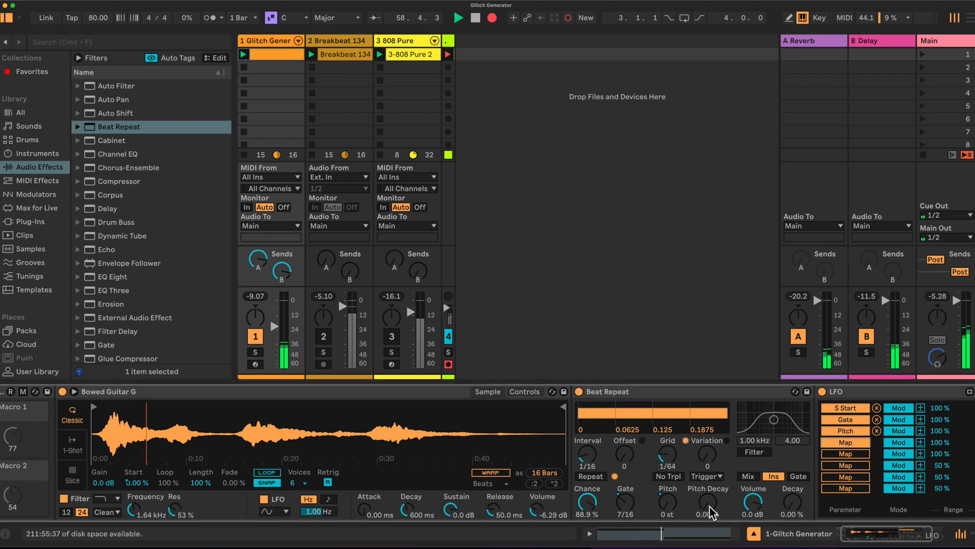
pyautogui.click(708, 503)
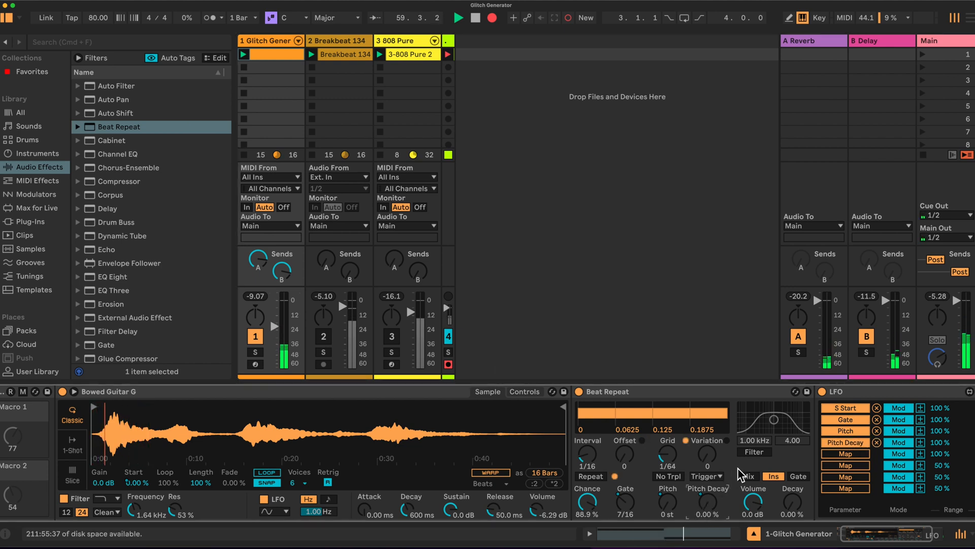
pyautogui.click(845, 453)
pyautogui.click(706, 454)
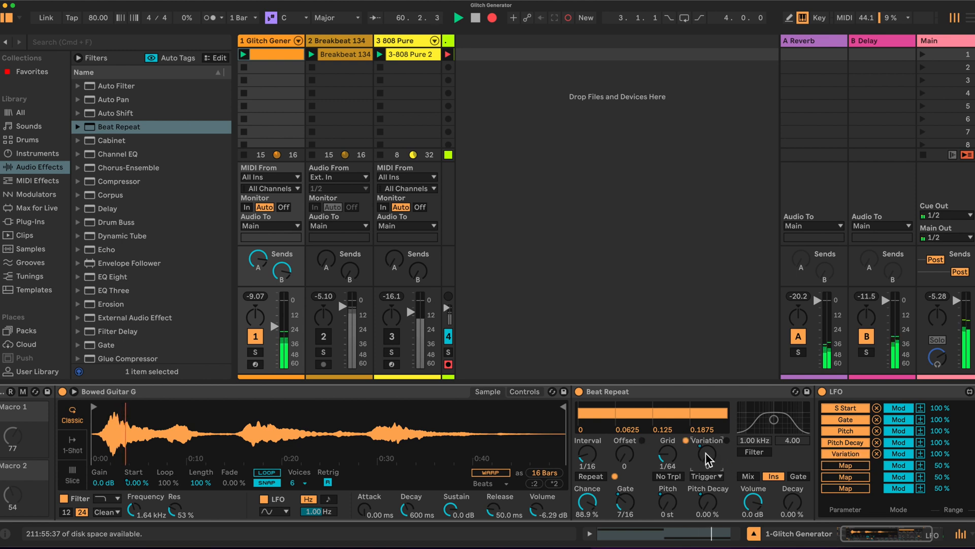
# Collapse the LFO's mapping list and unmute the 808 Pure track.
pyautogui.click(957, 406)
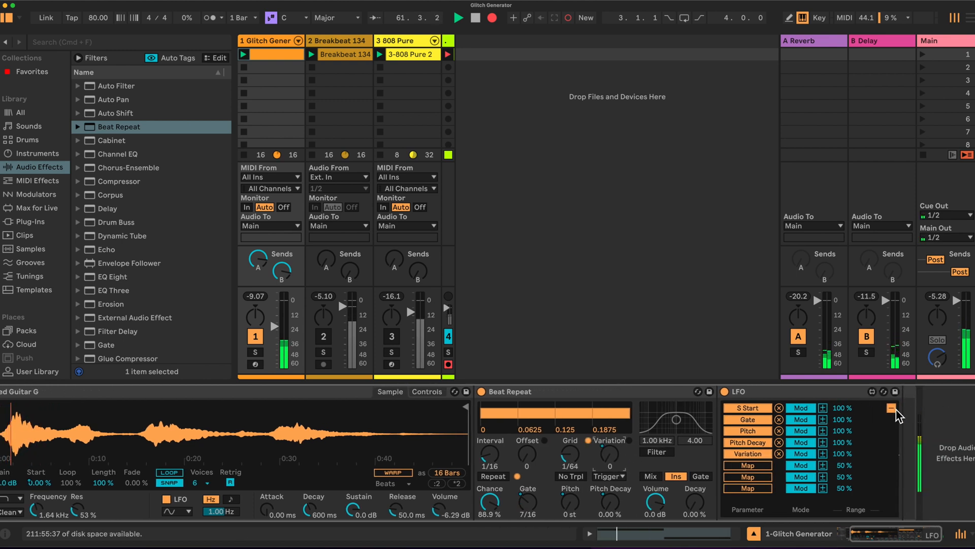
pyautogui.hscroll(-3, 817, 419)
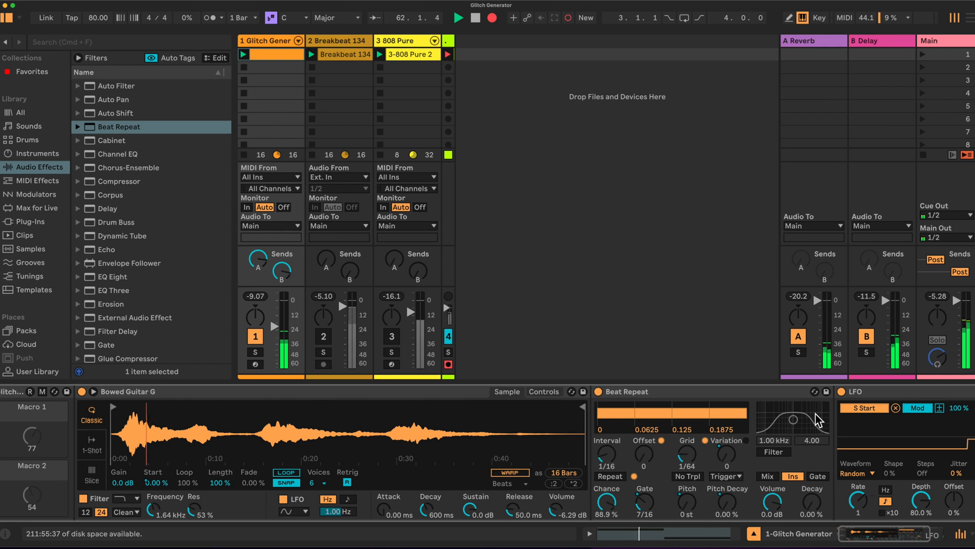
pyautogui.hscroll(-1, 817, 419)
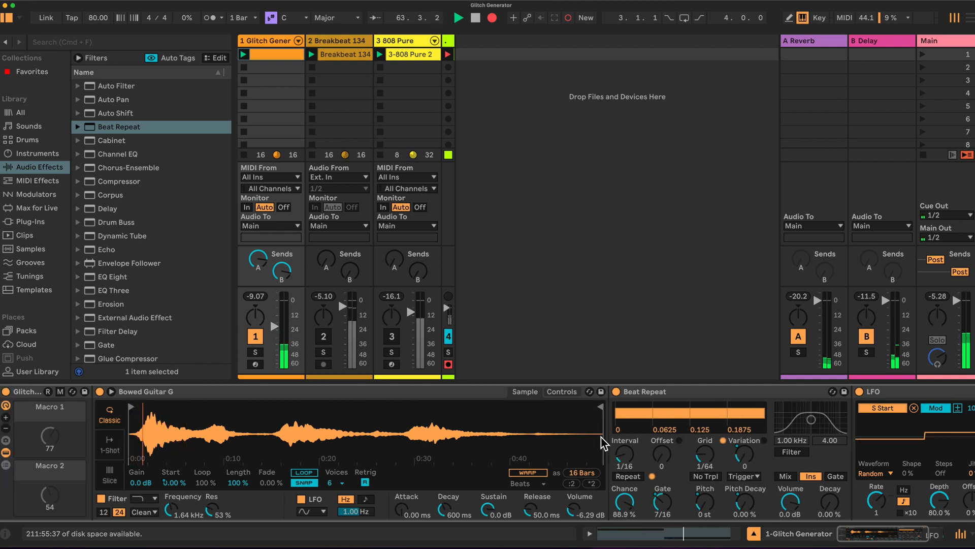
pyautogui.click(398, 338)
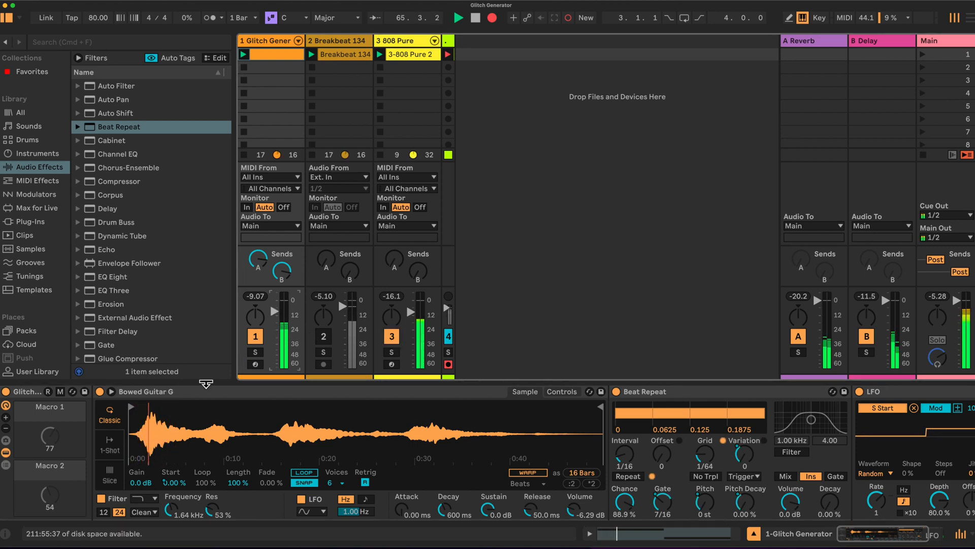
# Map the rack's Macro 1 to the Simpler's filter frequency and Macro 2 to its filter resonance.
pyautogui.click(60, 391)
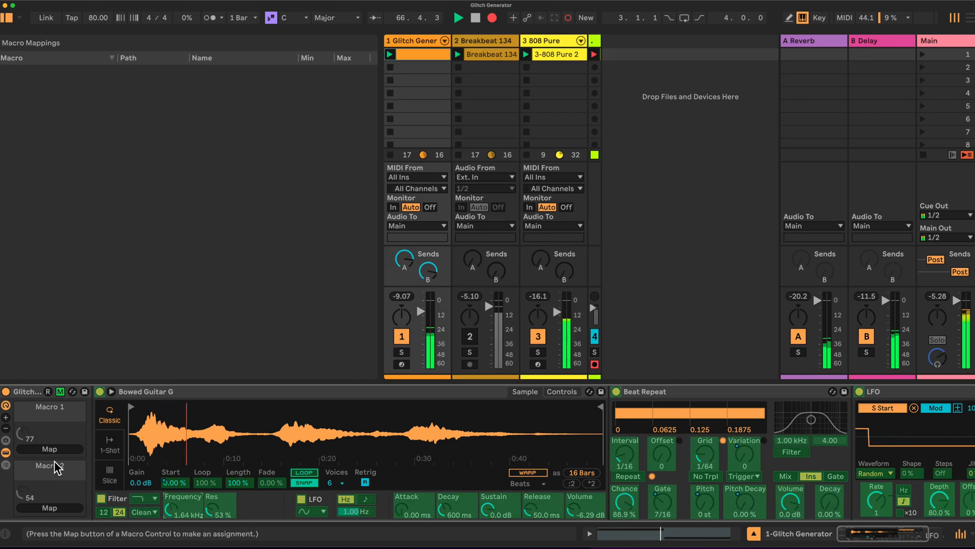
pyautogui.click(49, 448)
pyautogui.click(66, 508)
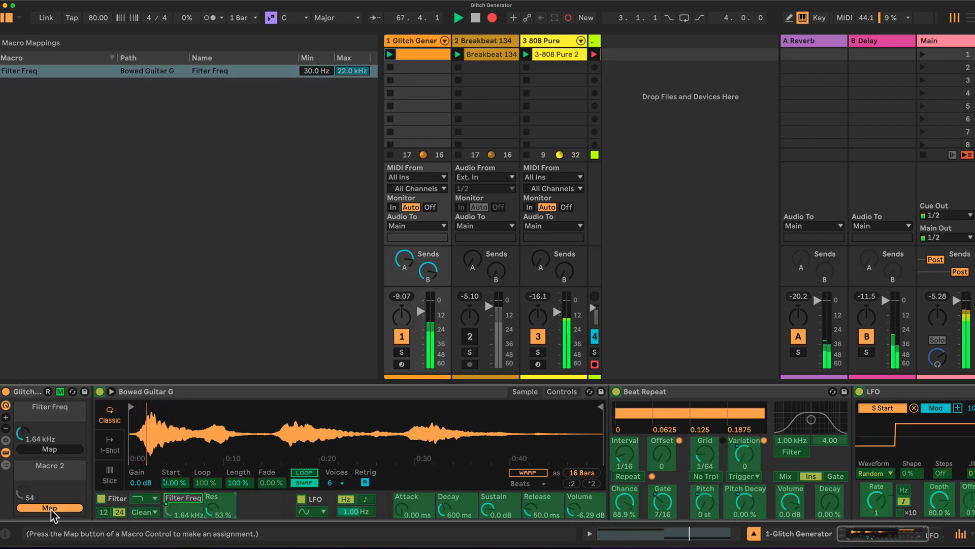
pyautogui.click(60, 394)
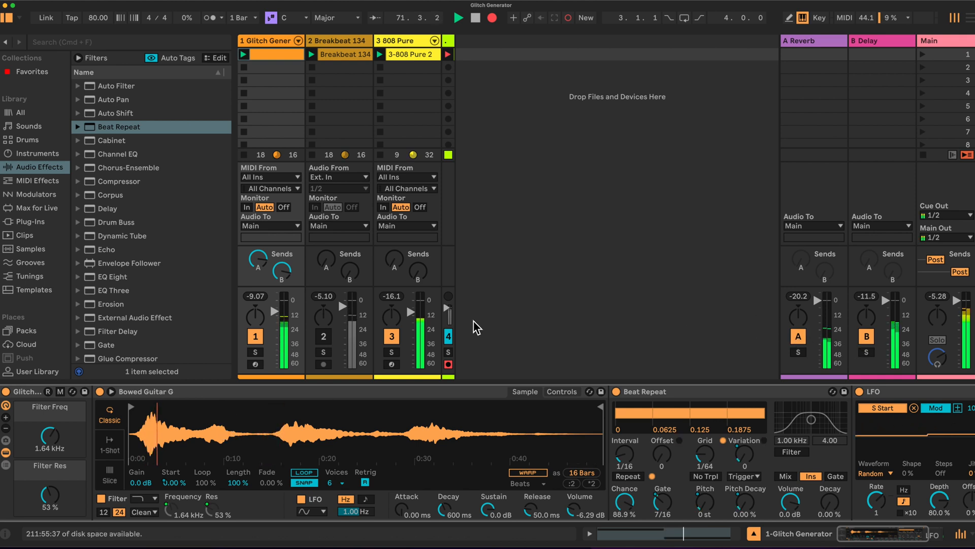
# Inspect the Delay and Reverb devices on the return tracks and return to the Glitch Generator track's devices.
pyautogui.click(874, 41)
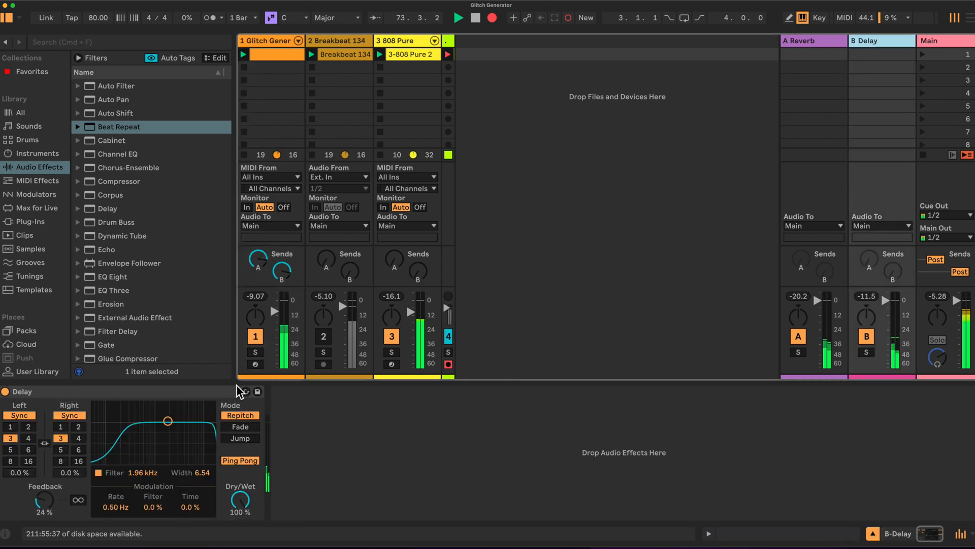
pyautogui.click(813, 40)
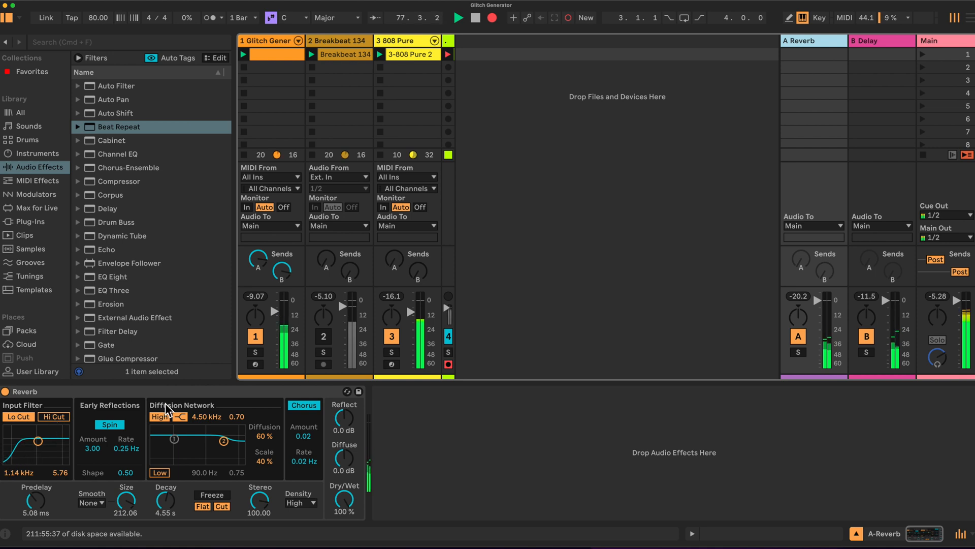
pyautogui.click(270, 40)
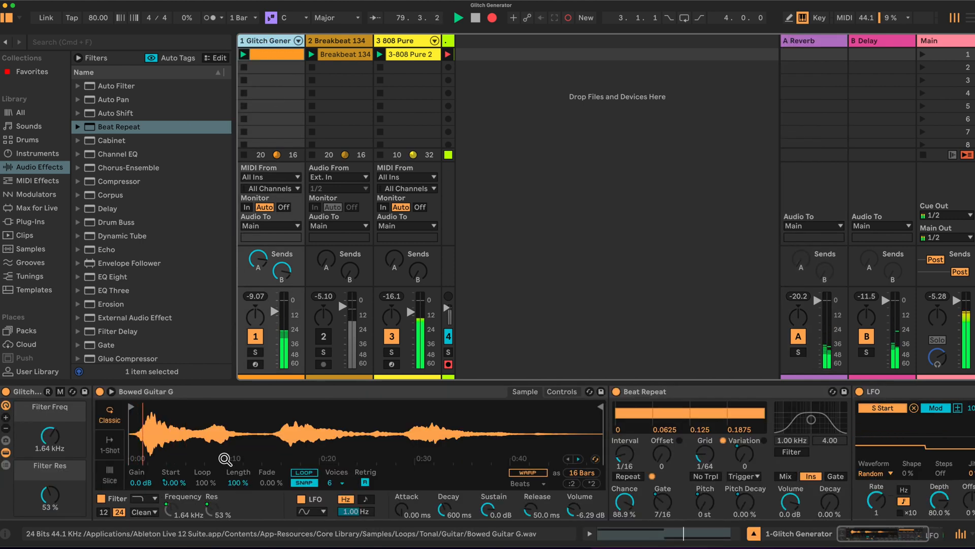
# Replace the Simpler's sample with Atmos Dark Monkey.aif from the sample library.
pyautogui.click(26, 248)
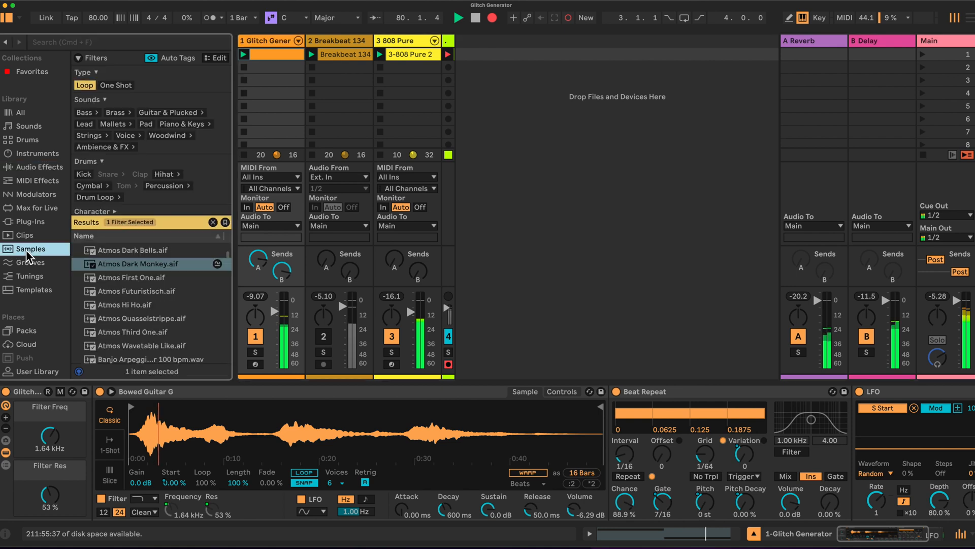
pyautogui.scroll(-2, 124, 304)
pyautogui.scroll(3, 124, 304)
pyautogui.moveTo(120, 279); pyautogui.dragTo(217, 437)
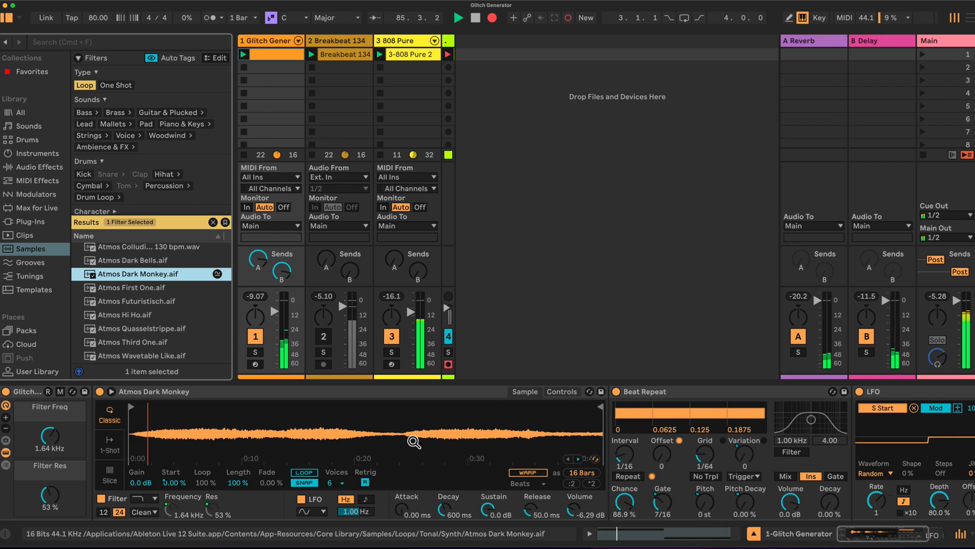
# Set the Filter Freq macro to 4.63 kHz and Filter Res to 69 %, and raise the Glitch Generator track volume to 2.0 dB.
pyautogui.moveTo(49, 436); pyautogui.dragTo(50, 455)
pyautogui.moveTo(52, 496); pyautogui.dragTo(51, 486)
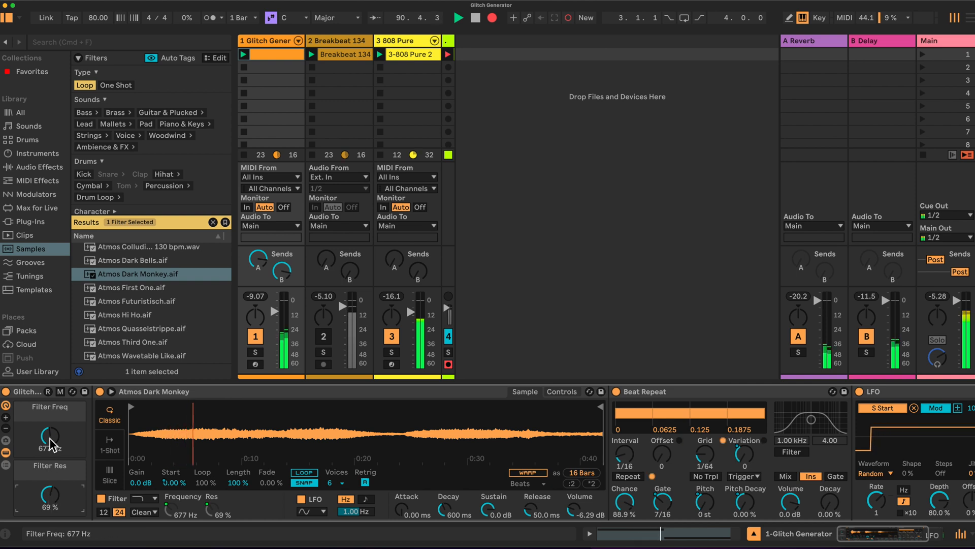
pyautogui.moveTo(51, 445)
pyautogui.mouseDown()
pyautogui.moveTo(50, 415)
pyautogui.moveTo(51, 453)
pyautogui.moveTo(53, 435)
pyautogui.mouseUp()
pyautogui.moveTo(274, 311); pyautogui.dragTo(275, 302)
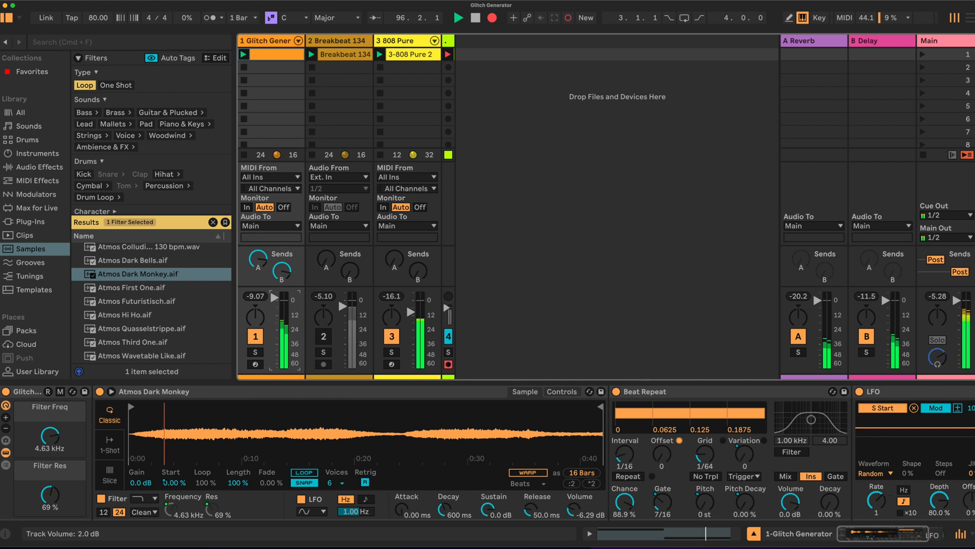
# Set the Filter Res macro to 78 % and the Filter Freq macro to 1.73 kHz.
pyautogui.moveTo(50, 436); pyautogui.dragTo(50, 436)
pyautogui.moveTo(50, 495); pyautogui.dragTo(50, 489)
pyautogui.moveTo(54, 448); pyautogui.dragTo(53, 459)
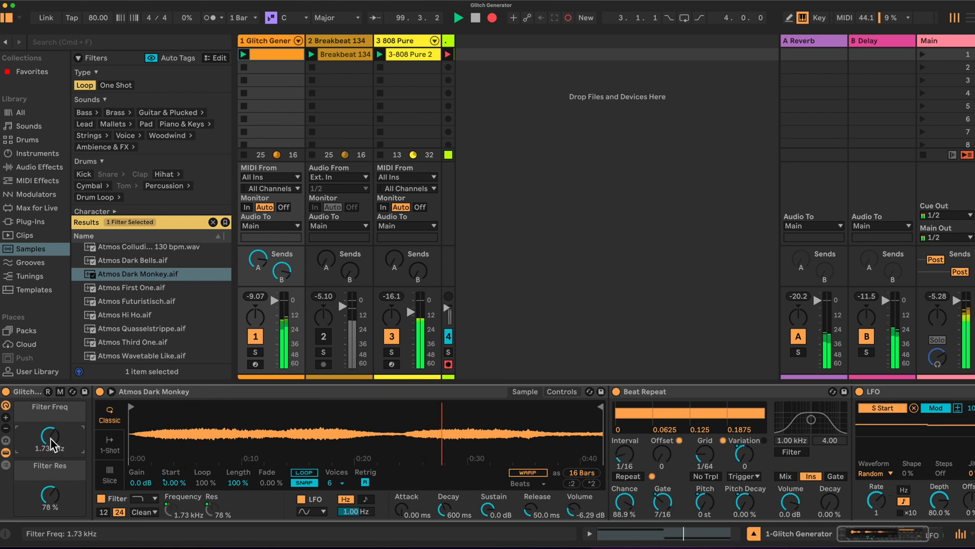